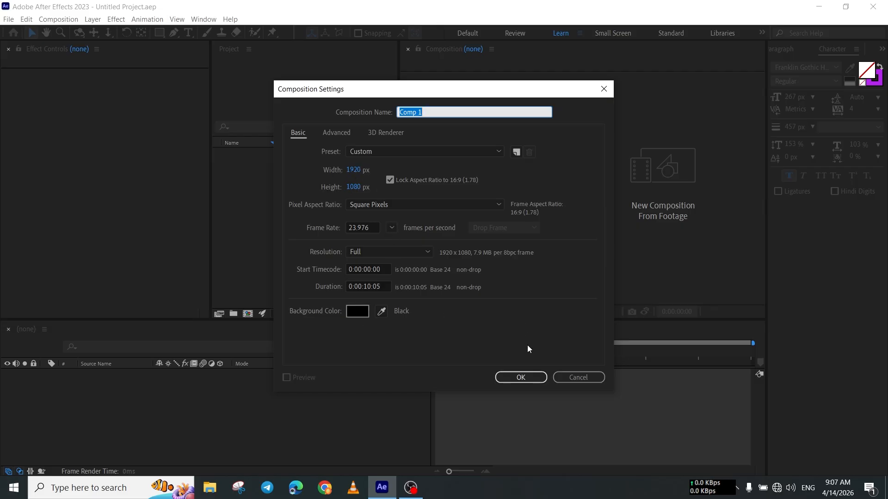
Step: Create the 1920 x 1080 px, 23.976 fps composition Comp 1 and start a text layer in the frame's upper-left area
{"action": "left_click", "coordinate": [506, 375]}
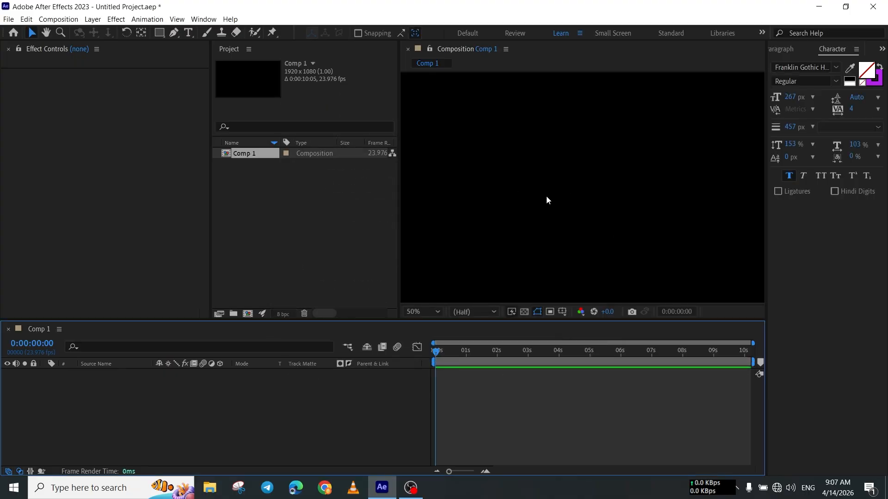
{"action": "scroll", "coordinate": [542, 193], "scroll_direction": "down", "scroll_amount": 1}
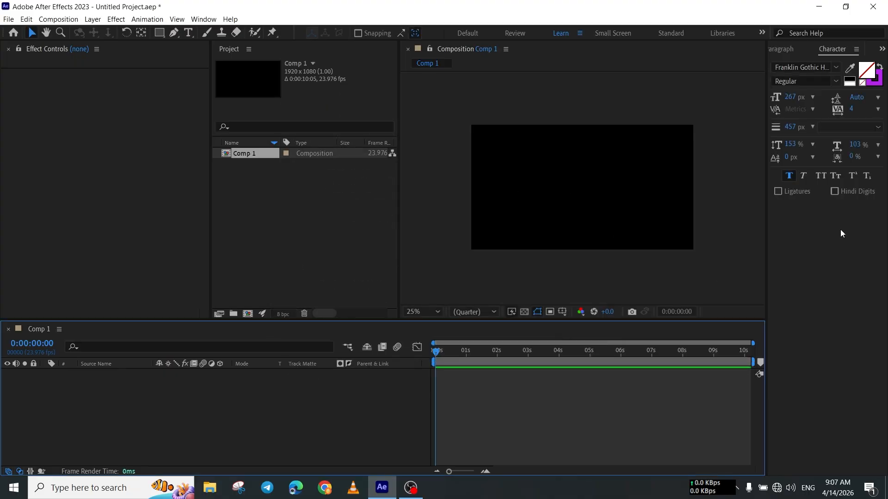
{"action": "left_click", "coordinate": [188, 32]}
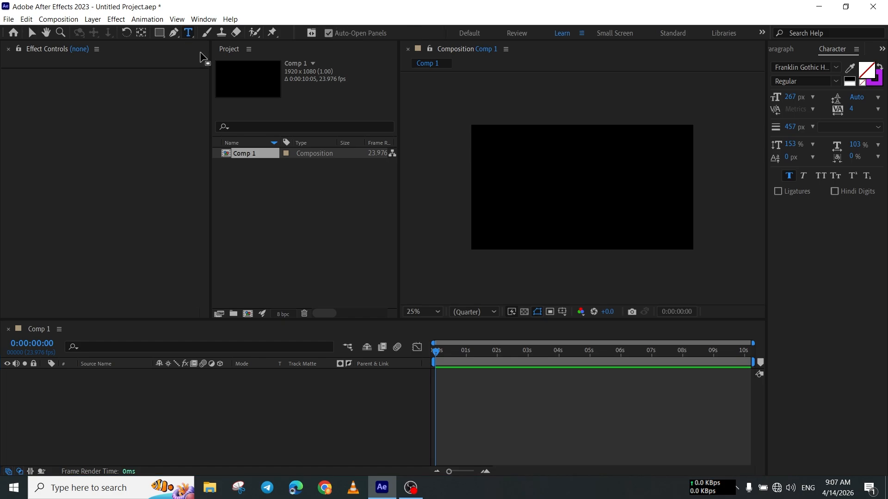
{"action": "left_click", "coordinate": [516, 155]}
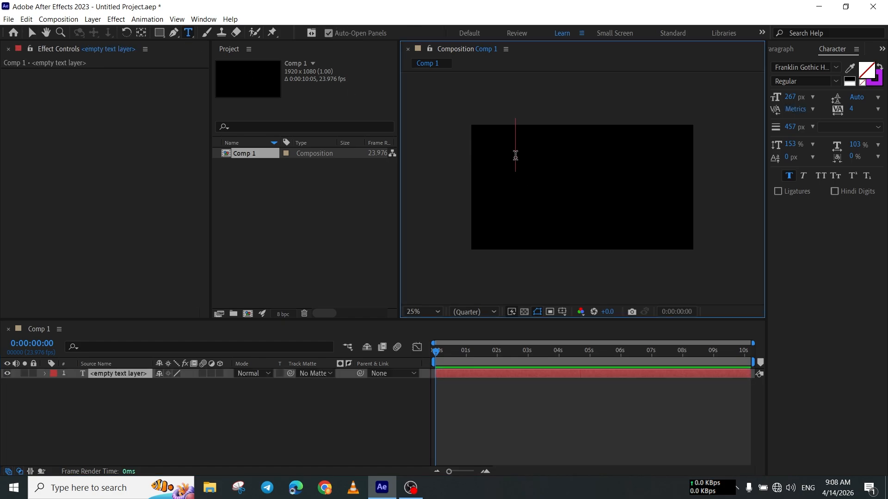
{"action": "type", "text": "afte"}
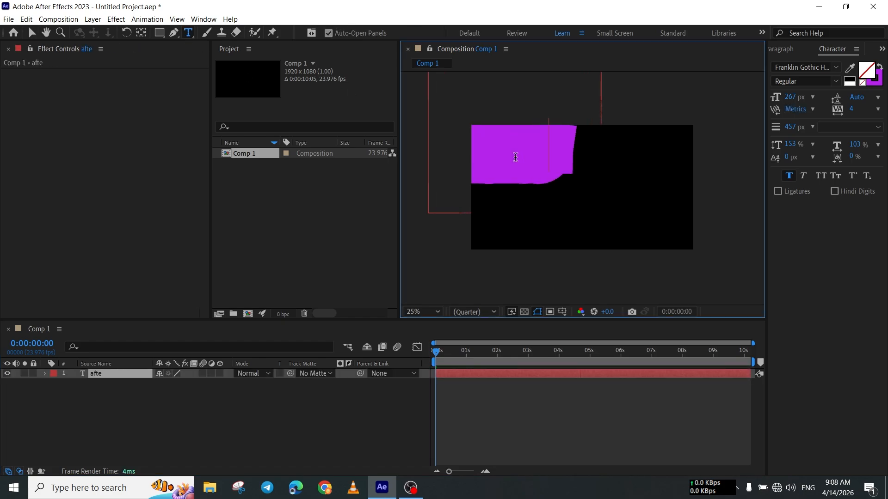
{"action": "type", "text": " effects"}
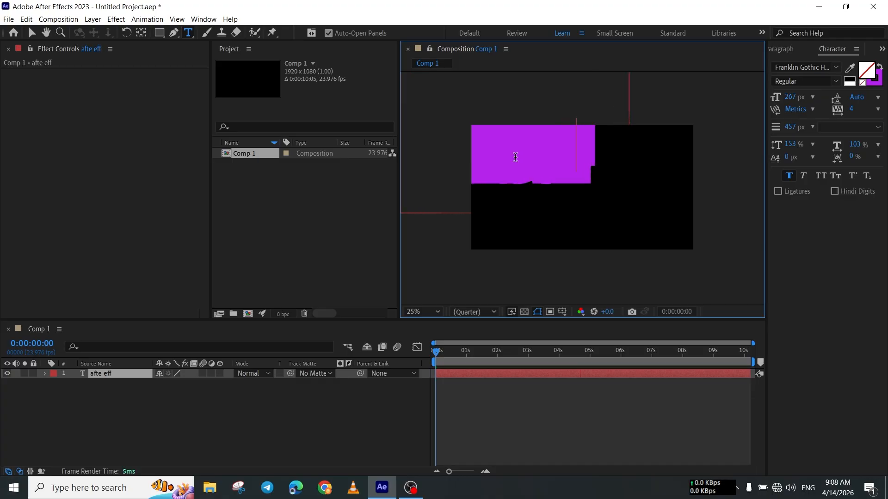
{"action": "key", "text": "BackSpace"}
{"action": "key", "text": "BackSpace"}
{"action": "key", "text": "BackSpace"}
{"action": "key", "text": "BackSpace"}
{"action": "key", "text": "BackSpace"}
{"action": "key", "text": "BackSpace"}
{"action": "key", "text": "BackSpace"}
{"action": "key", "text": "BackSpace"}
{"action": "key", "text": "BackSpace"}
{"action": "key", "text": "BackSpace"}
{"action": "key", "text": "BackSpace"}
{"action": "key", "text": "BackSpace"}
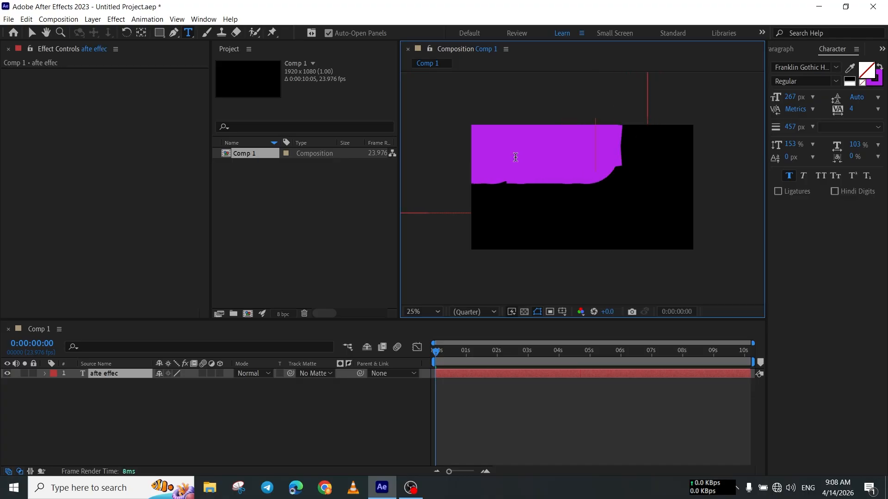
{"action": "type", "text": "after"}
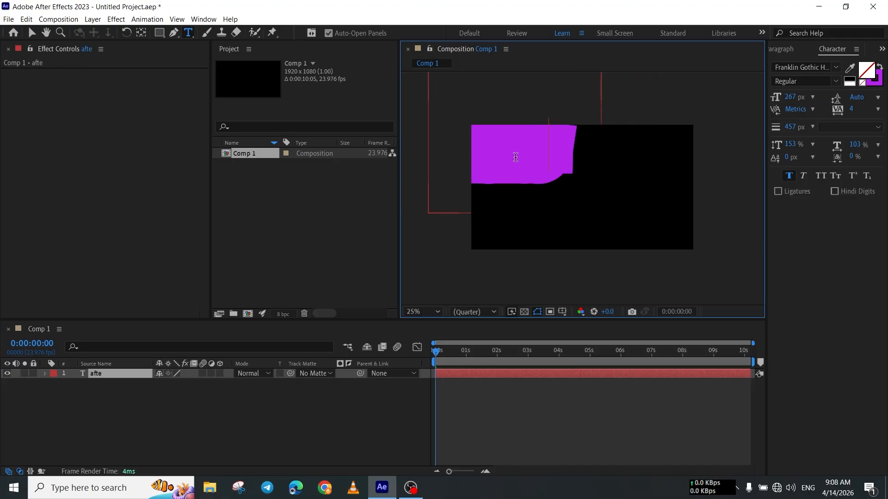
{"action": "key", "text": "BackSpace"}
{"action": "key", "text": "BackSpace"}
{"action": "key", "text": "BackSpace"}
{"action": "key", "text": "BackSpace"}
{"action": "key", "text": "BackSpace"}
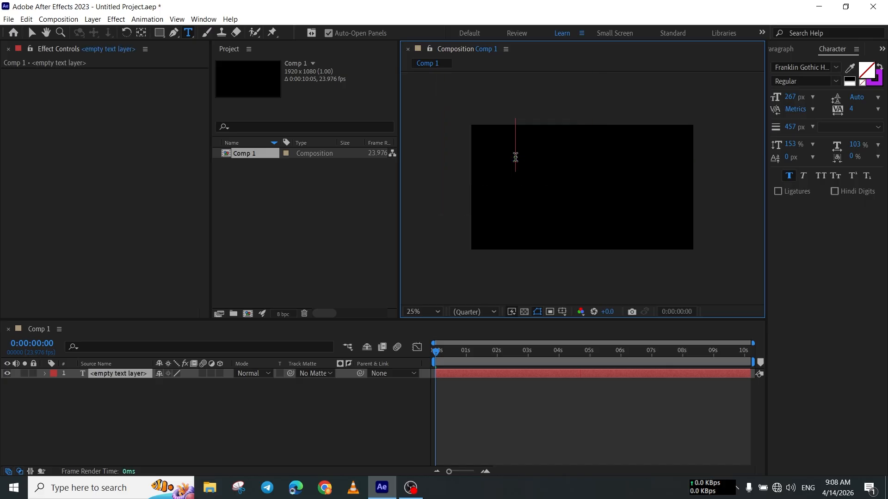
Step: Enter "glow" in the empty text layer and set the stroke width of the whole word to 24 px
{"action": "type", "text": "glow"}
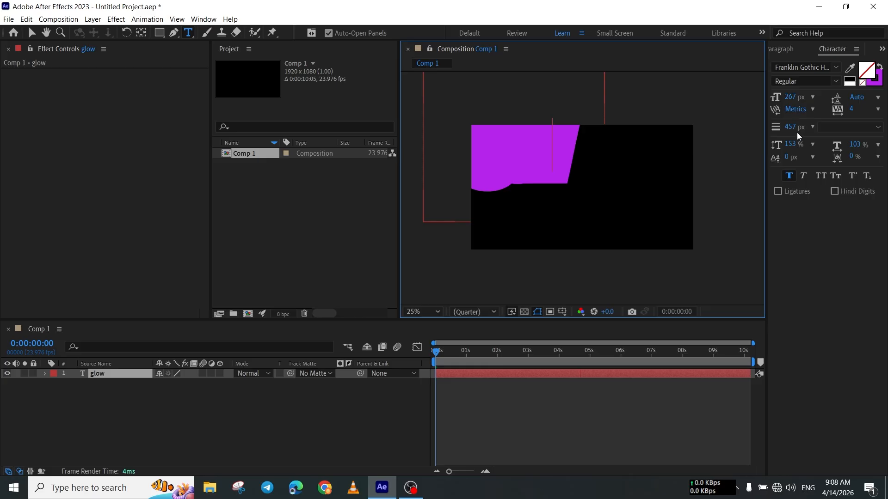
{"action": "left_click", "coordinate": [863, 87]}
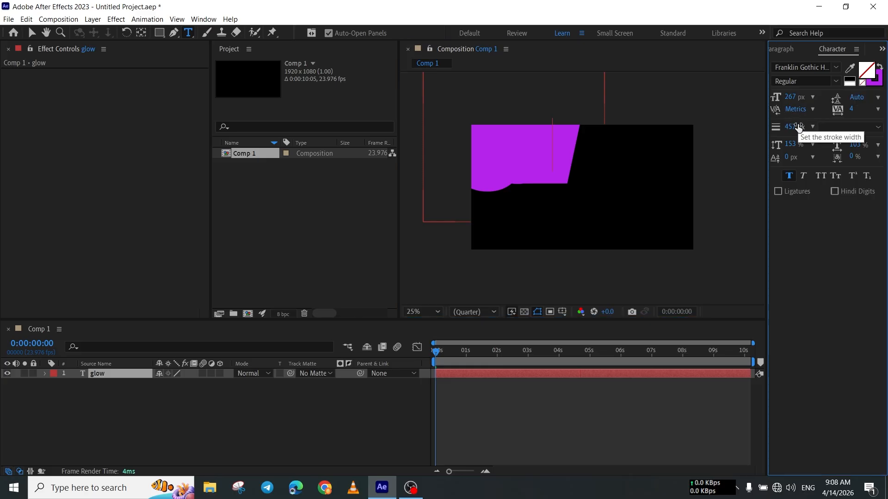
{"action": "left_click_drag", "start_coordinate": [792, 125], "coordinate": [554, 168]}
{"action": "double_click", "coordinate": [553, 168]}
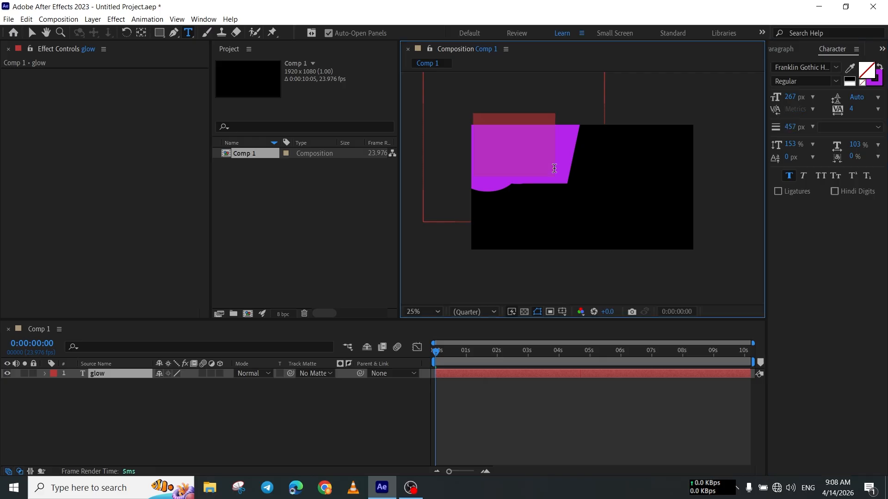
{"action": "mouse_move", "coordinate": [787, 128]}
{"action": "left_mouse_down"}
{"action": "mouse_move", "coordinate": [491, 139]}
{"action": "mouse_move", "coordinate": [530, 140]}
{"action": "mouse_move", "coordinate": [513, 153]}
{"action": "mouse_move", "coordinate": [525, 156]}
{"action": "left_mouse_up"}
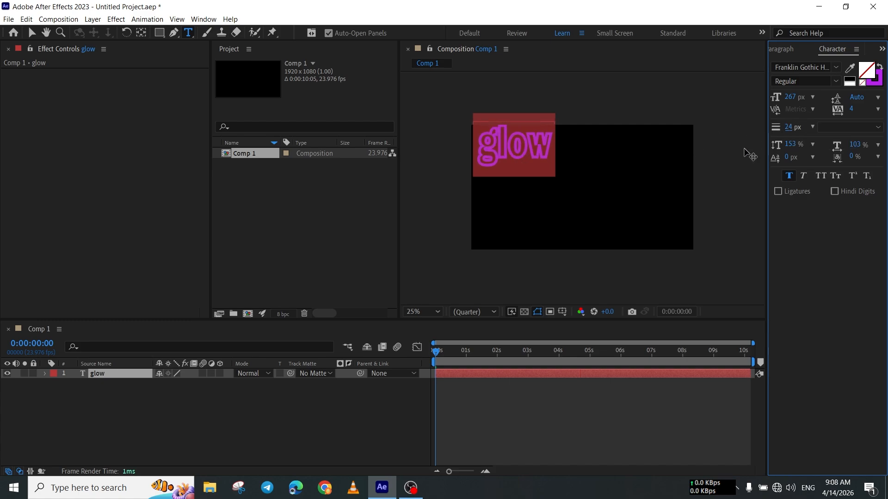
Step: Move the glow text to about the middle of the frame and pre-compose its layer as glow Comp 1
{"action": "left_click", "coordinate": [32, 32]}
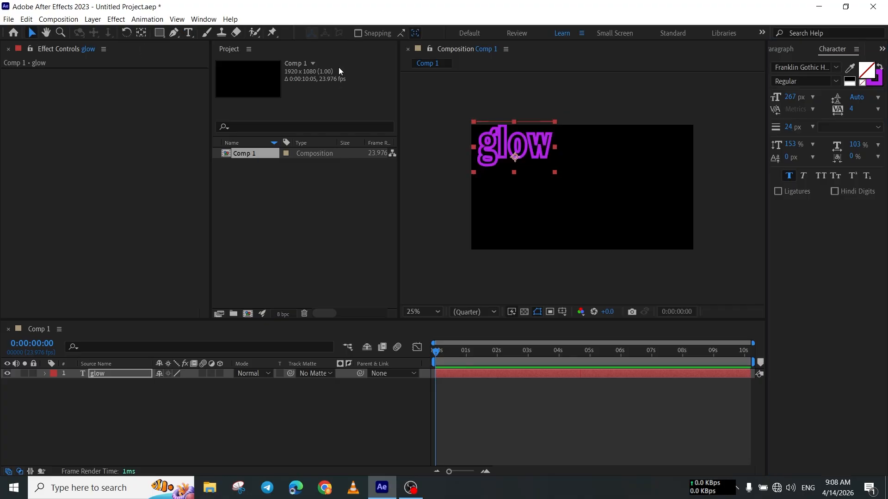
{"action": "left_click_drag", "start_coordinate": [528, 146], "coordinate": [586, 186]}
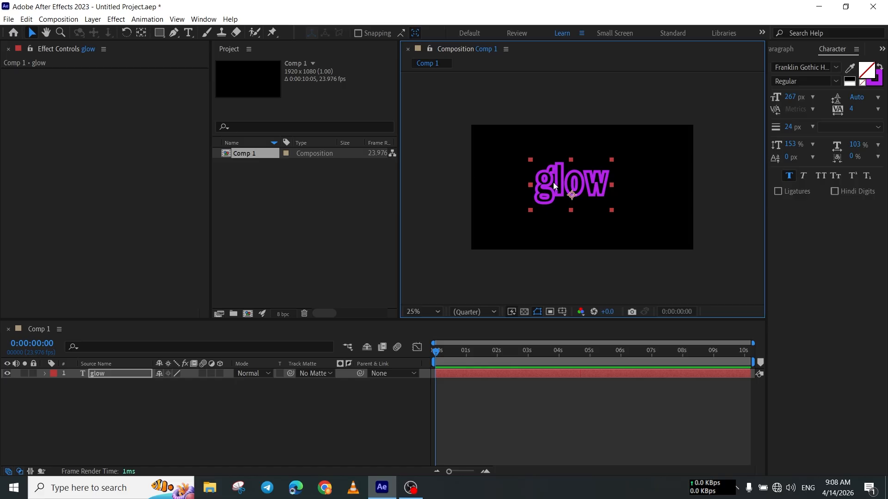
{"action": "left_click", "coordinate": [100, 372]}
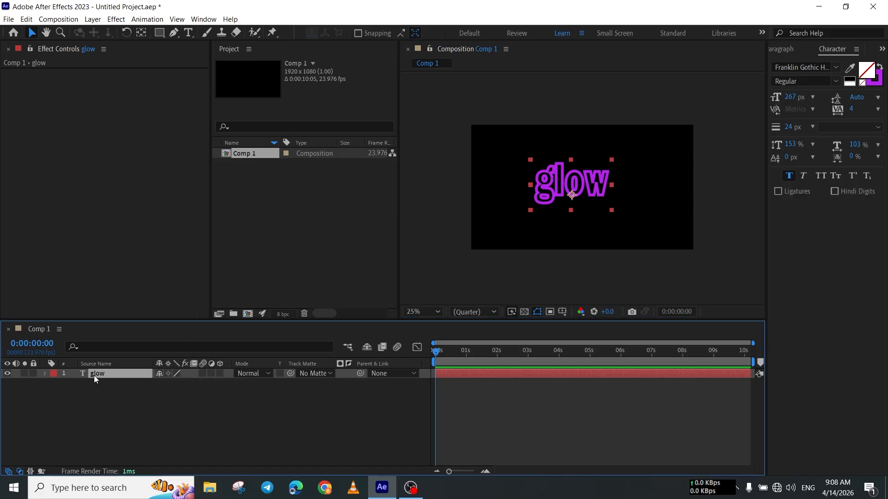
{"action": "right_click", "coordinate": [99, 374]}
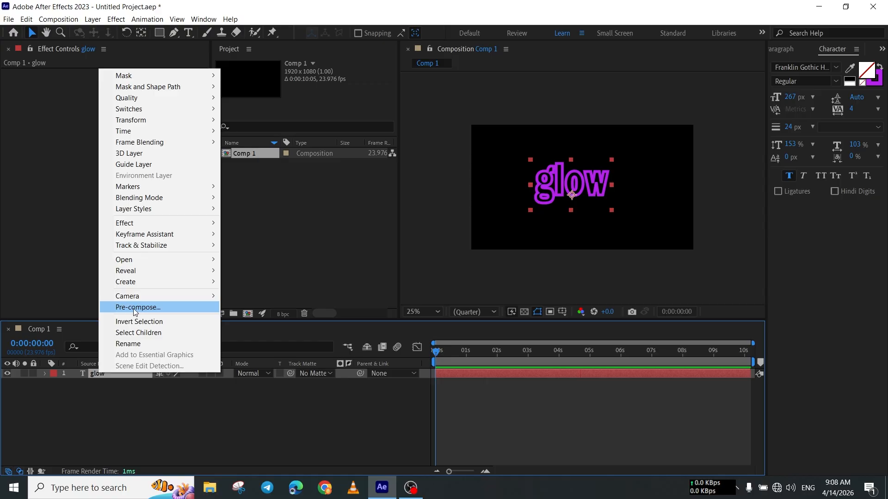
{"action": "left_click", "coordinate": [147, 308]}
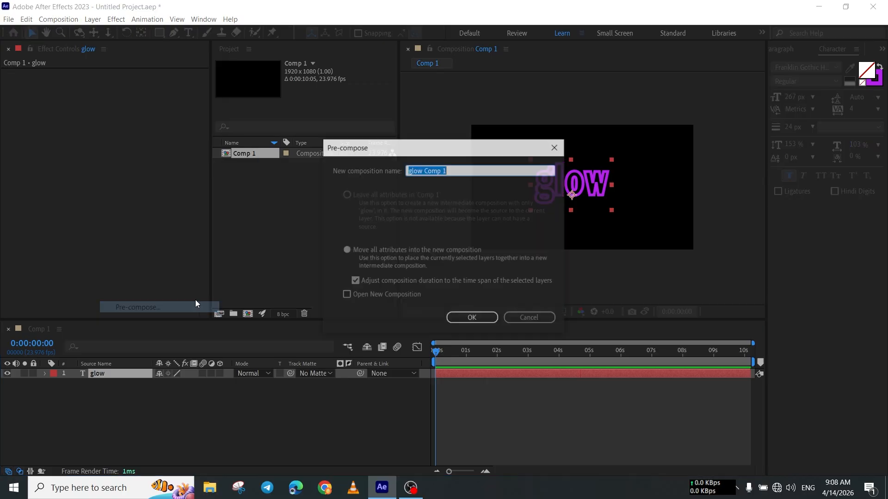
{"action": "left_click", "coordinate": [465, 321]}
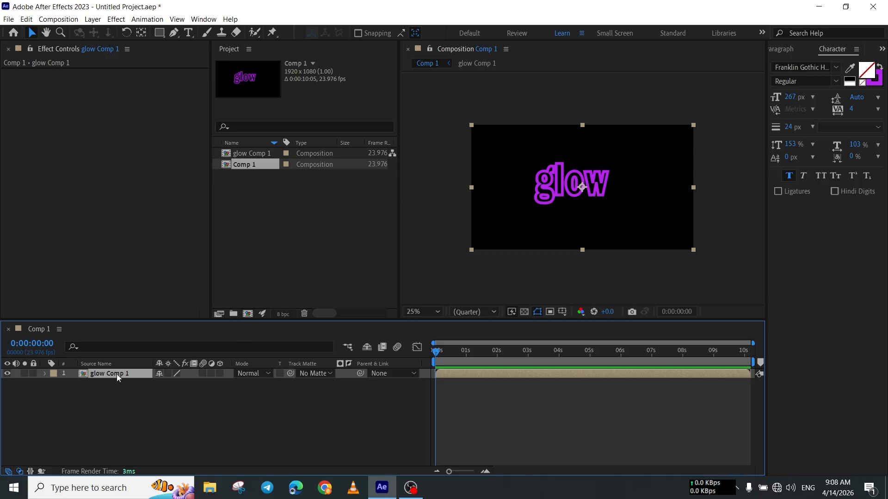
Step: Duplicate the glow Comp 1 layer and apply the Gaussian Blur effect to the lower copy
{"action": "left_click", "coordinate": [27, 20]}
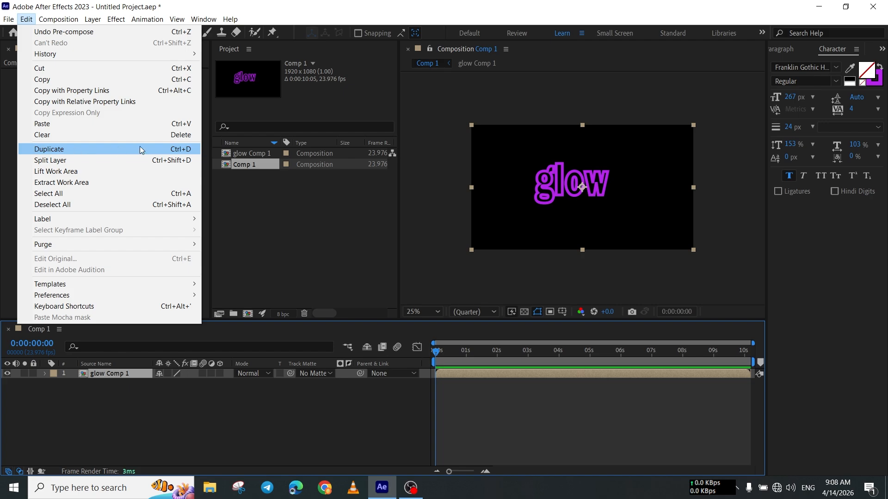
{"action": "left_click", "coordinate": [110, 148]}
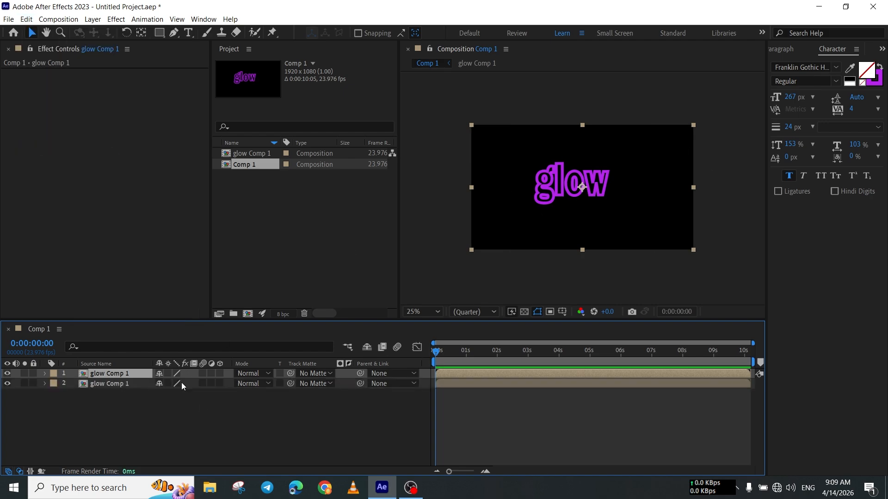
{"action": "left_click", "coordinate": [111, 385]}
{"action": "left_click", "coordinate": [118, 374]}
{"action": "left_click", "coordinate": [102, 384]}
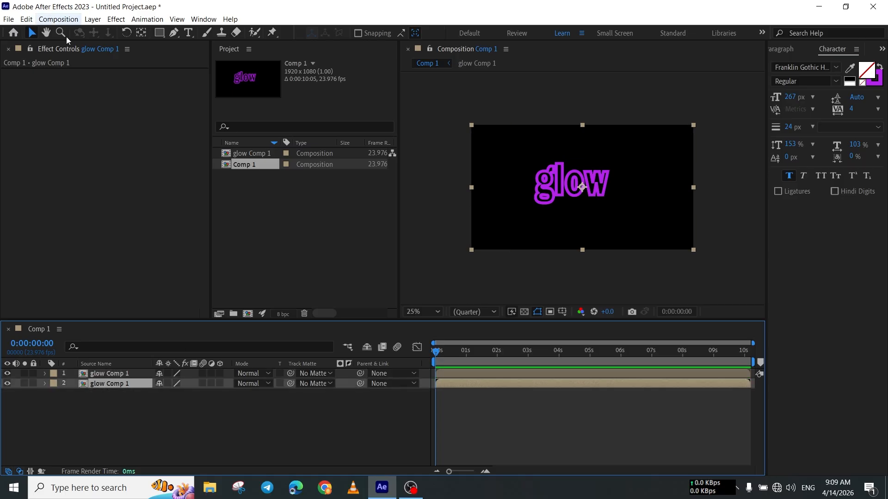
{"action": "left_click", "coordinate": [116, 19]}
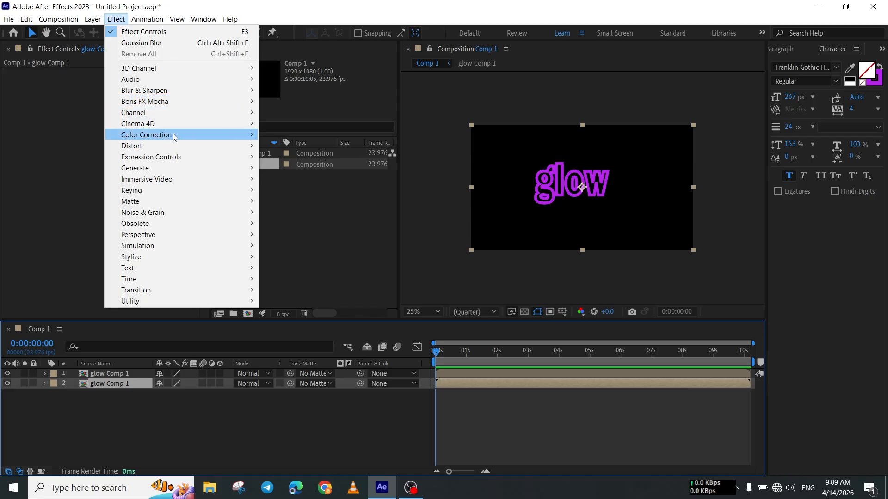
{"action": "mouse_move", "coordinate": [218, 90]}
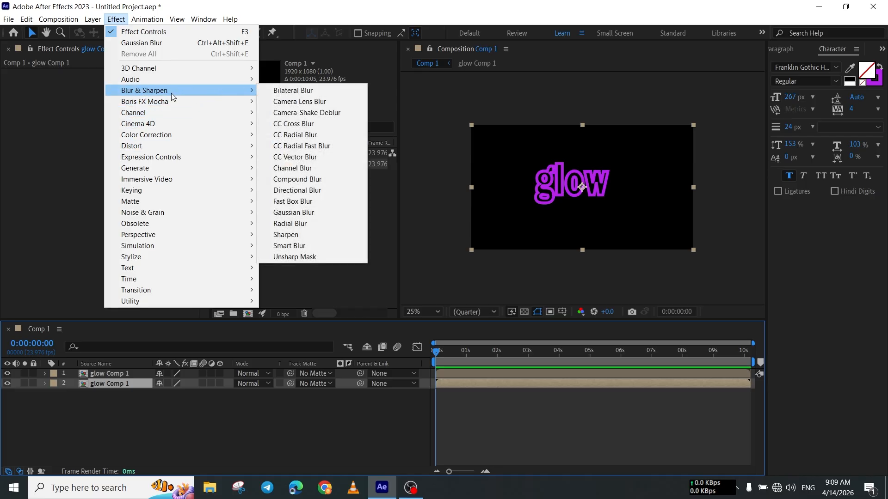
{"action": "left_click", "coordinate": [316, 215]}
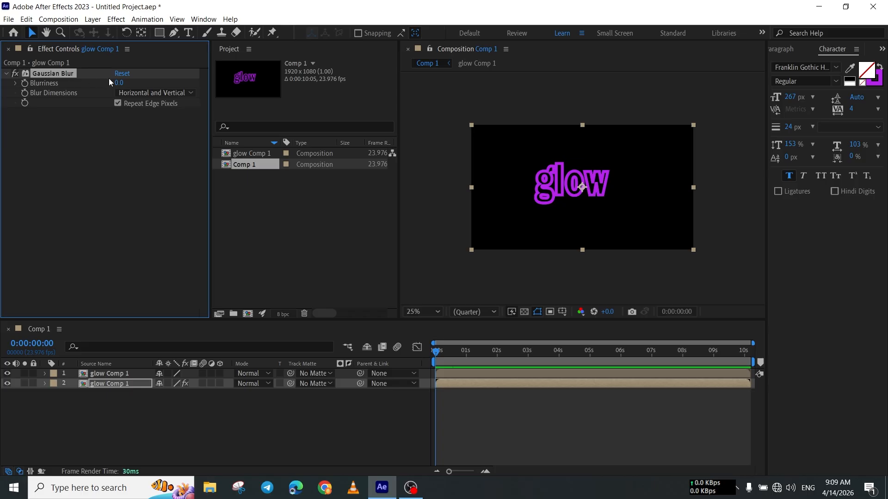
Step: Set the Gaussian Blur's Blurriness on the lower glow Comp 1 layer to 146.8
{"action": "left_click", "coordinate": [113, 379]}
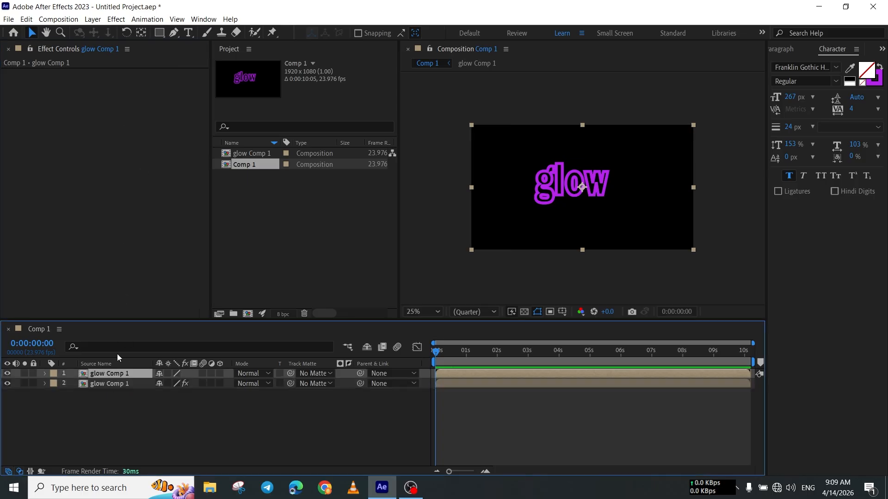
{"action": "left_click", "coordinate": [109, 385]}
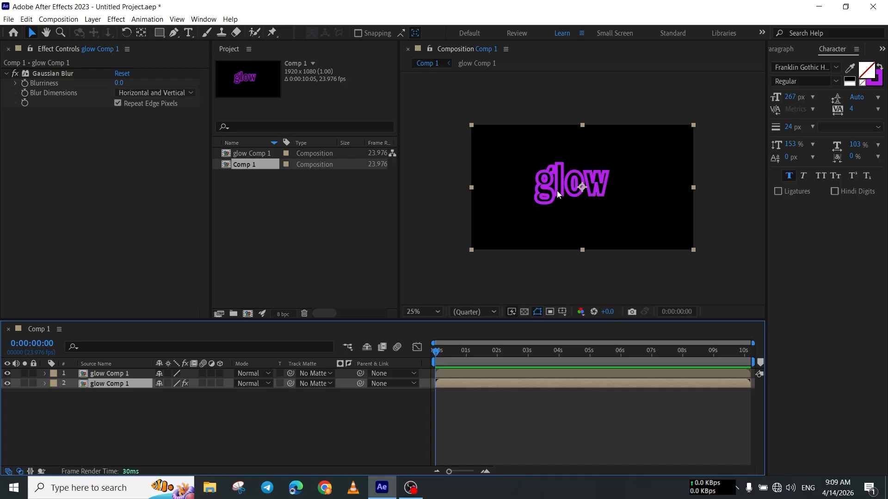
{"action": "scroll", "coordinate": [571, 157], "scroll_direction": "up", "scroll_amount": 3}
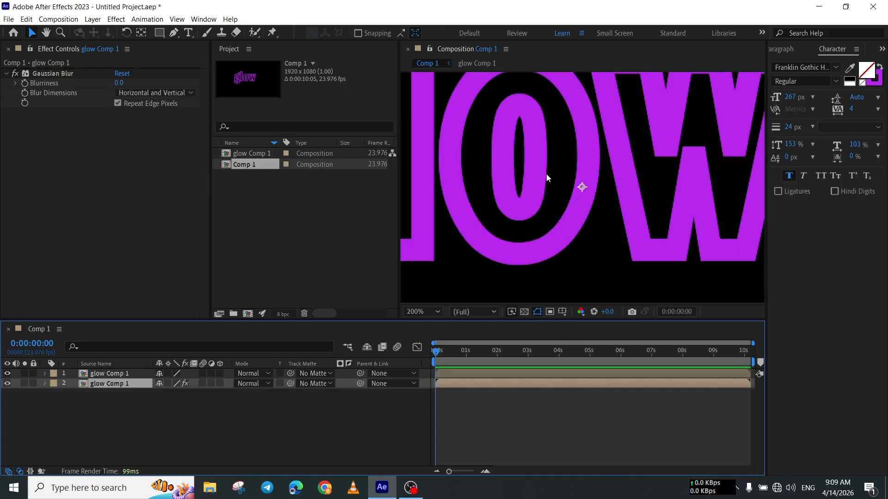
{"action": "scroll", "coordinate": [546, 175], "scroll_direction": "down", "scroll_amount": 4}
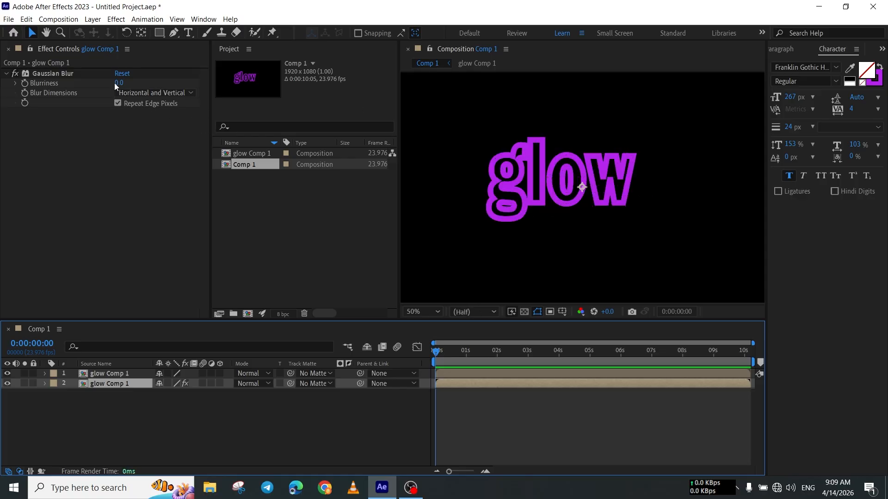
{"action": "left_click_drag", "start_coordinate": [118, 82], "coordinate": [609, 130]}
{"action": "scroll", "coordinate": [554, 163], "scroll_direction": "up", "scroll_amount": 5}
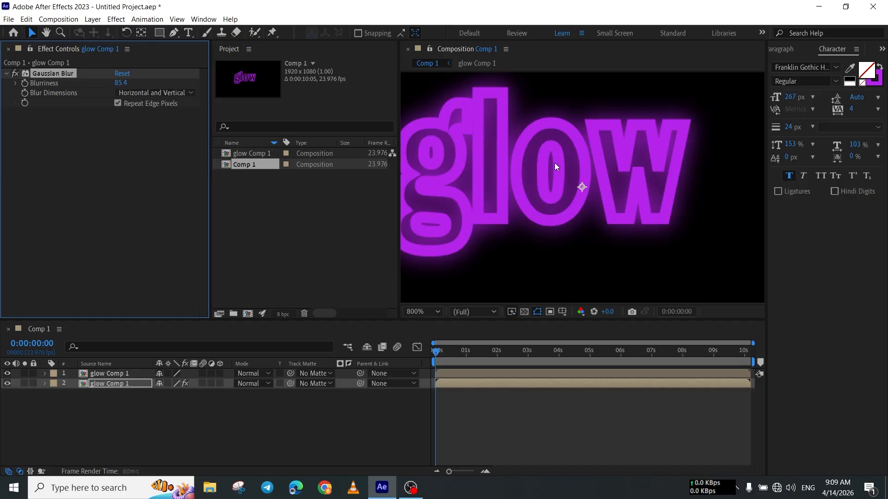
{"action": "scroll", "coordinate": [554, 163], "scroll_direction": "down", "scroll_amount": 5}
{"action": "scroll", "coordinate": [554, 163], "scroll_direction": "up", "scroll_amount": 5}
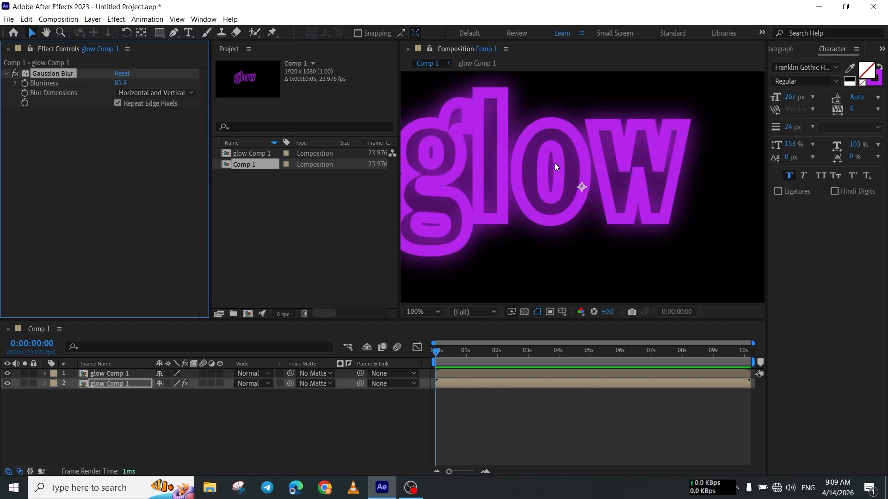
{"action": "scroll", "coordinate": [554, 163], "scroll_direction": "down", "scroll_amount": 5}
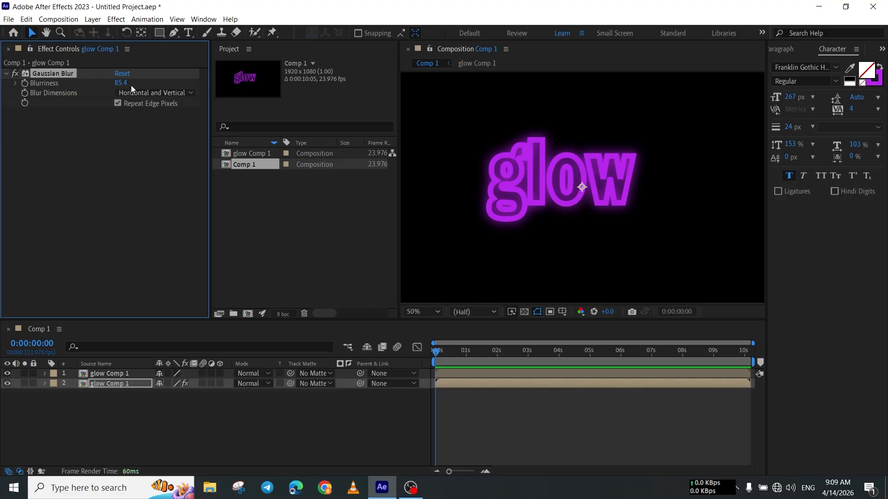
{"action": "left_click_drag", "start_coordinate": [121, 83], "coordinate": [475, 81]}
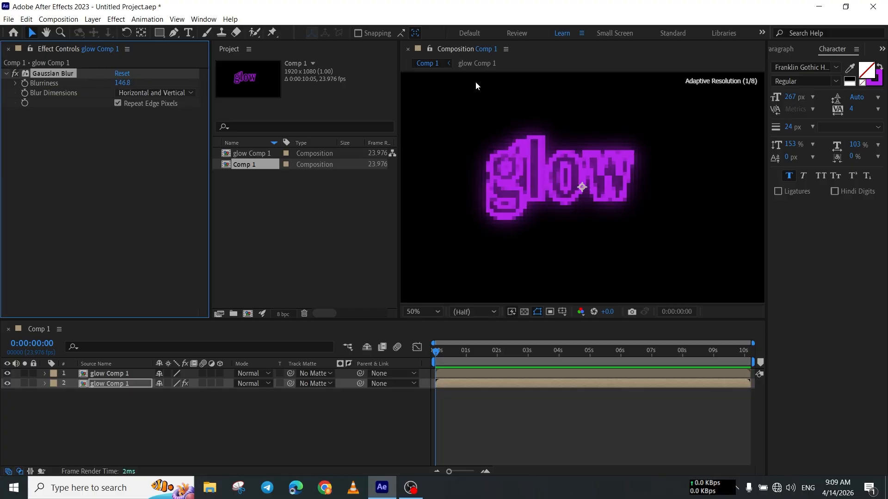
{"action": "scroll", "coordinate": [556, 152], "scroll_direction": "down", "scroll_amount": 3}
{"action": "scroll", "coordinate": [593, 170], "scroll_direction": "up", "scroll_amount": 4}
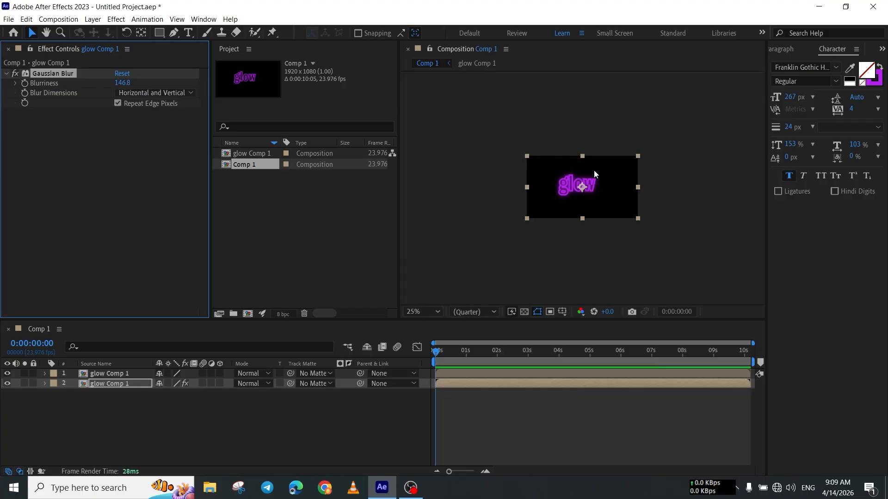
{"action": "scroll", "coordinate": [571, 176], "scroll_direction": "down", "scroll_amount": 2}
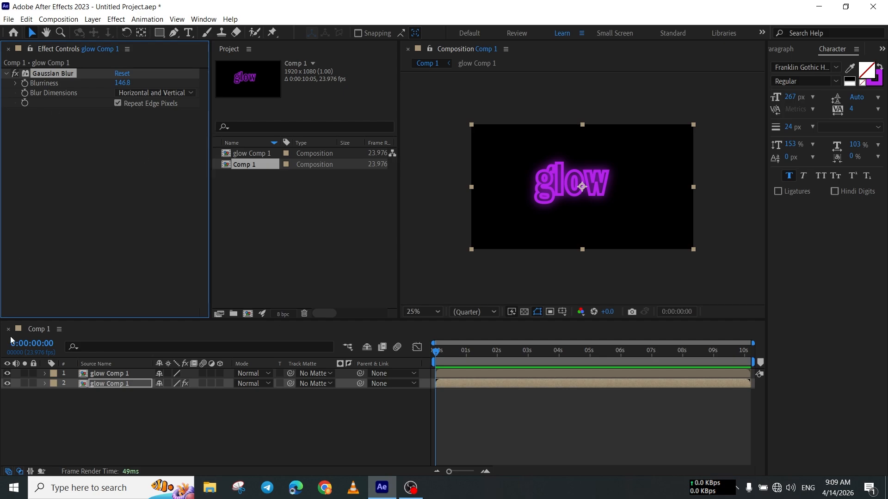
Step: Duplicate the blurred glow Comp 1 layer and set the upper copy's Gaussian Blur Blurriness to 278.7
{"action": "left_click", "coordinate": [111, 384]}
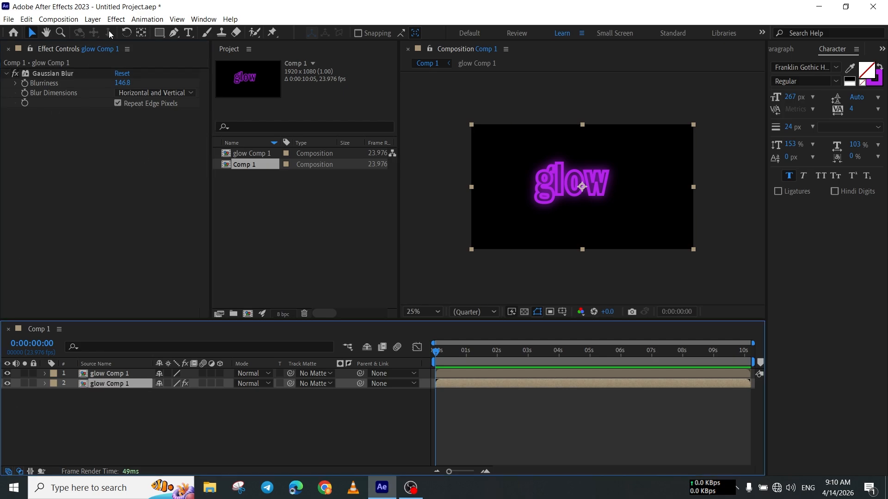
{"action": "left_click", "coordinate": [26, 19]}
{"action": "left_click", "coordinate": [54, 151]}
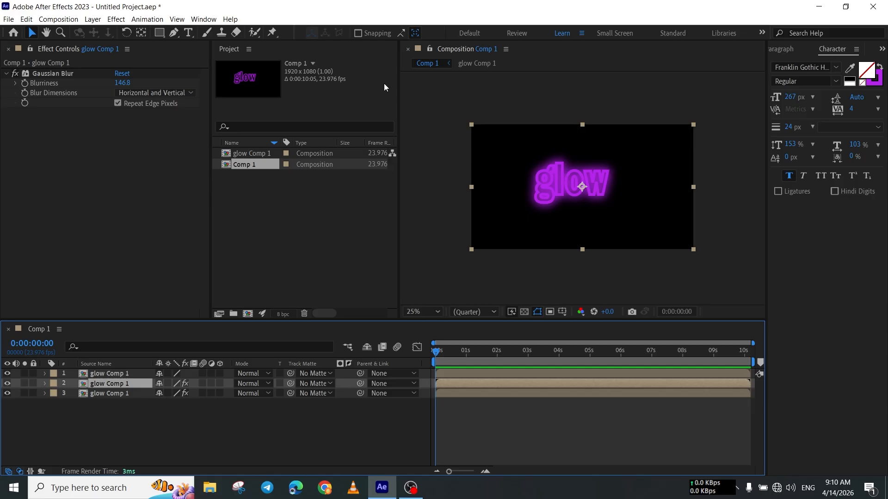
{"action": "left_click_drag", "start_coordinate": [124, 83], "coordinate": [699, 88]}
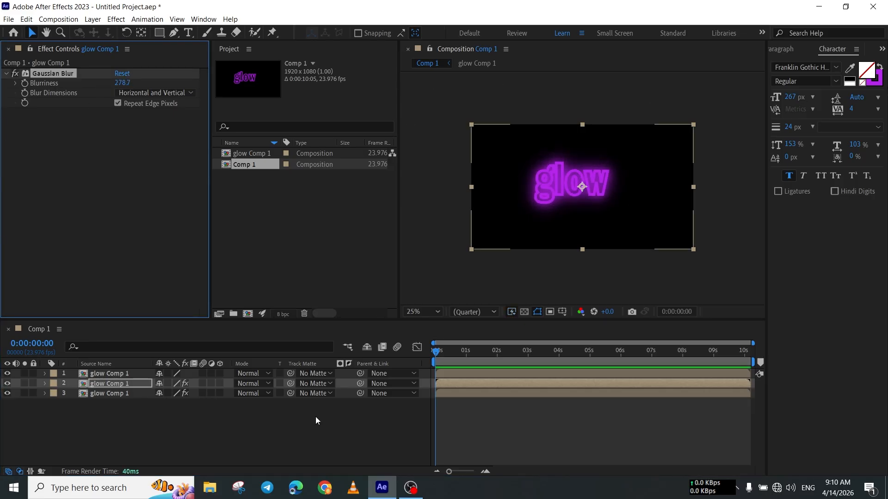
Step: Shift the middle glow Comp 1 layer to the right and slightly down so its glow spreads beyond the text
{"action": "scroll", "coordinate": [540, 168], "scroll_direction": "up", "scroll_amount": 4}
{"action": "scroll", "coordinate": [560, 170], "scroll_direction": "down", "scroll_amount": 2}
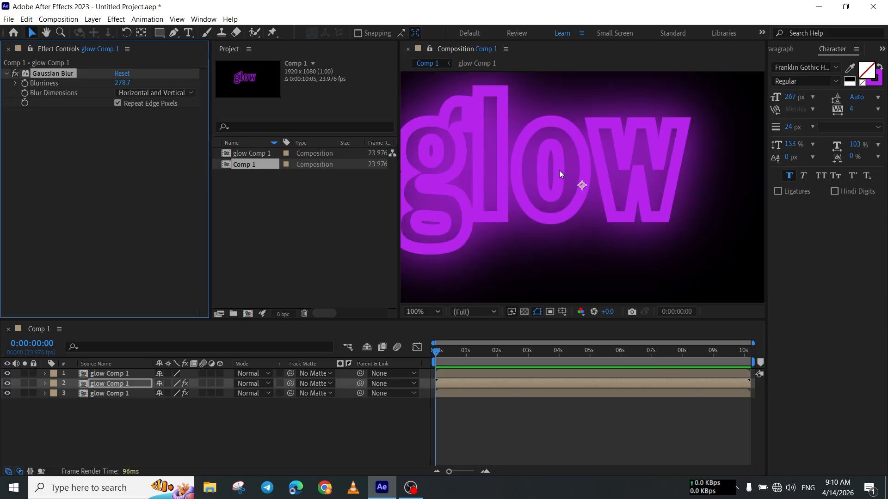
{"action": "scroll", "coordinate": [510, 180], "scroll_direction": "down", "scroll_amount": 2}
{"action": "mouse_move", "coordinate": [510, 177]}
{"action": "left_mouse_down"}
{"action": "mouse_move", "coordinate": [539, 181]}
{"action": "mouse_move", "coordinate": [526, 181]}
{"action": "left_mouse_up"}
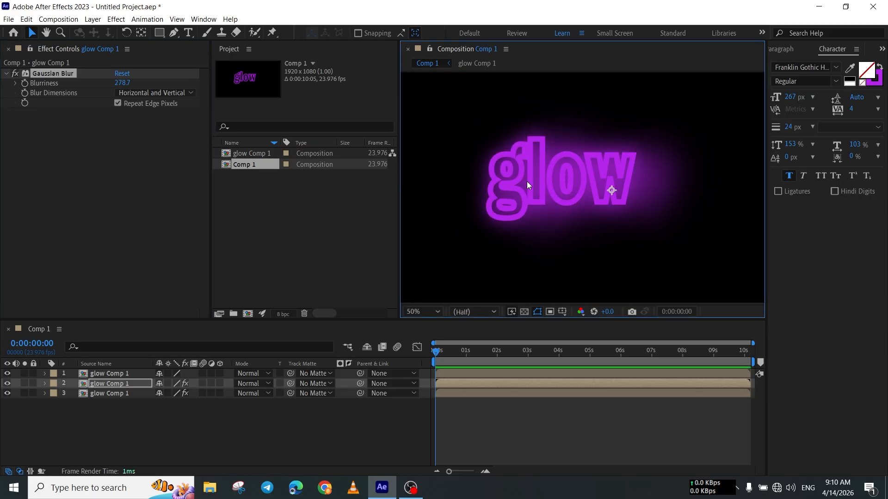
{"action": "scroll", "coordinate": [551, 194], "scroll_direction": "down", "scroll_amount": 7}
{"action": "scroll", "coordinate": [573, 188], "scroll_direction": "up", "scroll_amount": 8}
{"action": "scroll", "coordinate": [572, 187], "scroll_direction": "down", "scroll_amount": 4}
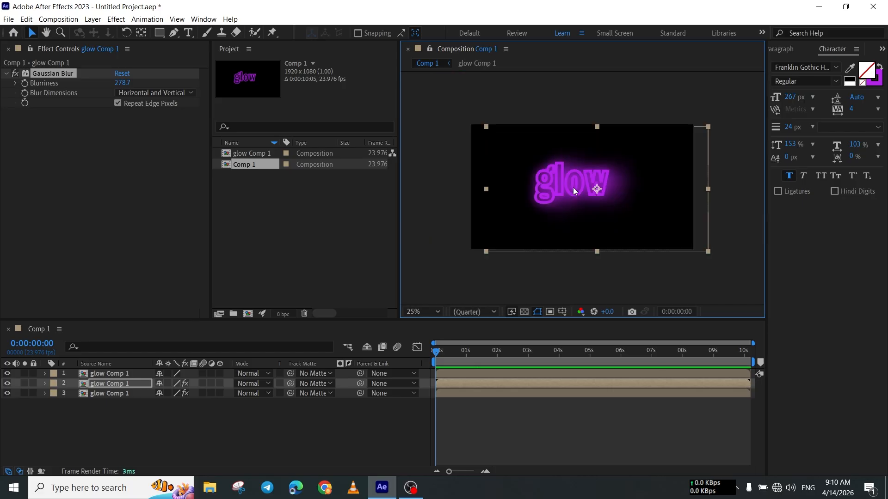
Step: Reposition the middle glow Comp 1 layer almost centred behind the text, with a very slight offset right and down
{"action": "left_click", "coordinate": [728, 159]}
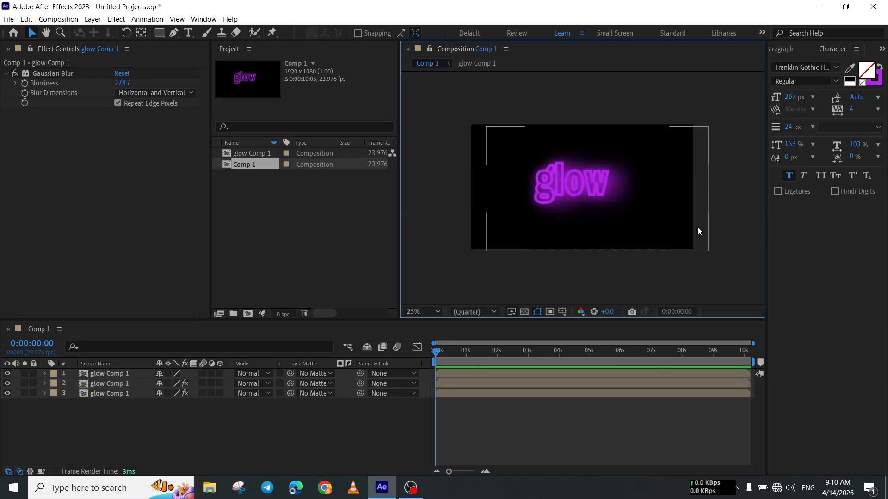
{"action": "left_click_drag", "start_coordinate": [697, 226], "coordinate": [684, 229]}
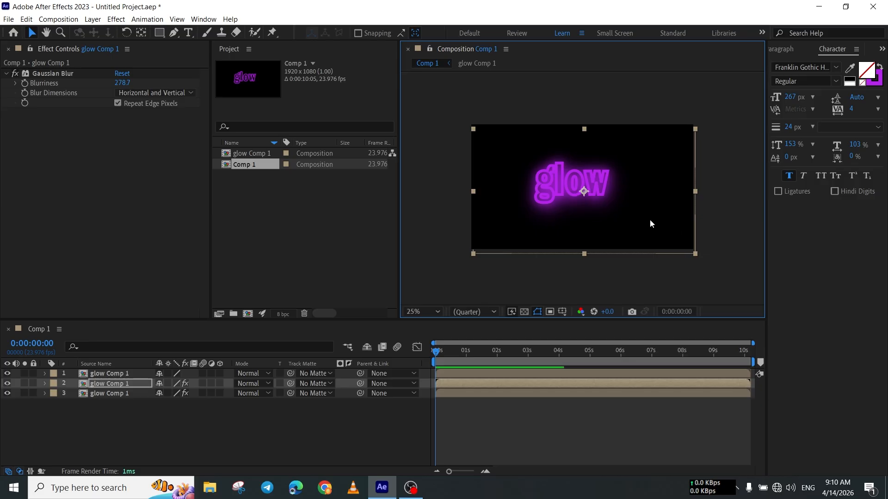
{"action": "left_click", "coordinate": [575, 109]}
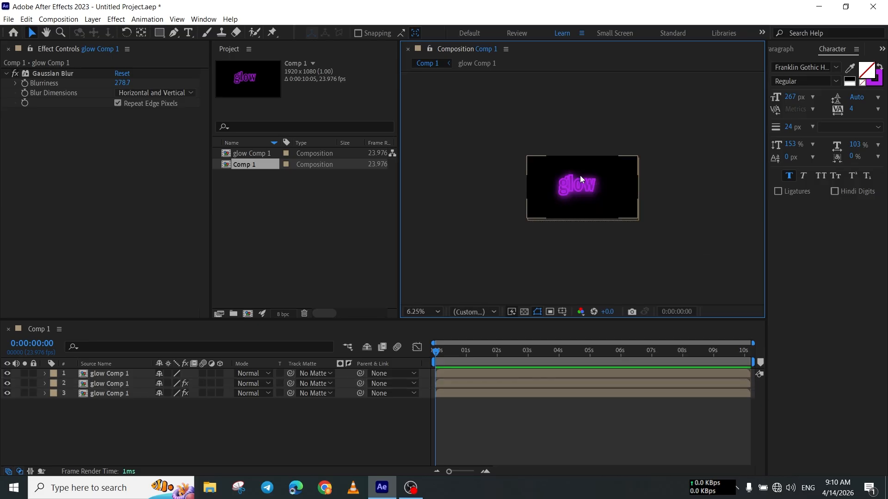
{"action": "key", "text": "slash"}
{"action": "scroll", "coordinate": [576, 171], "scroll_direction": "down", "scroll_amount": 4}
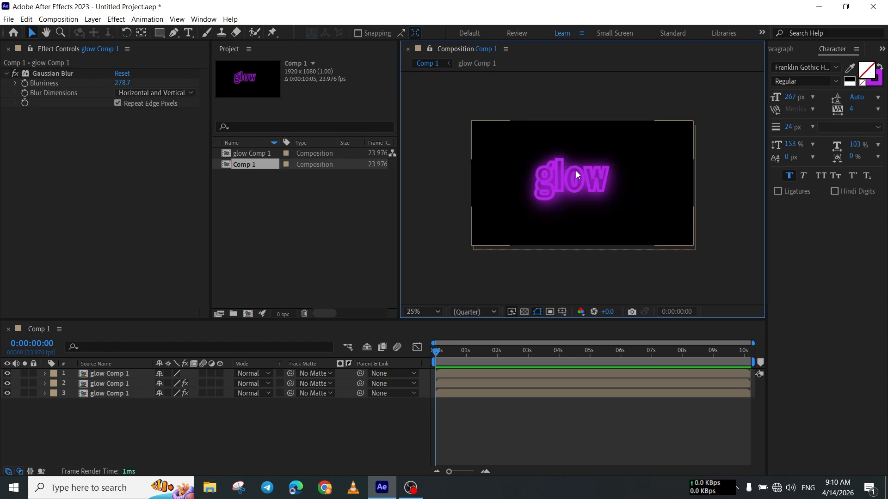